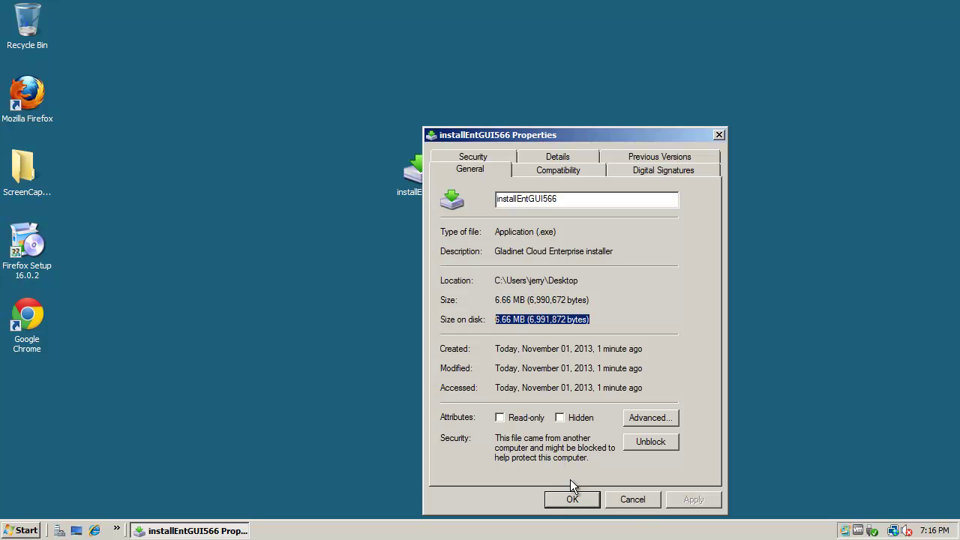
# Close the installEntGUI566 Properties dialog to return to the desktop.
pyautogui.click(632, 500)
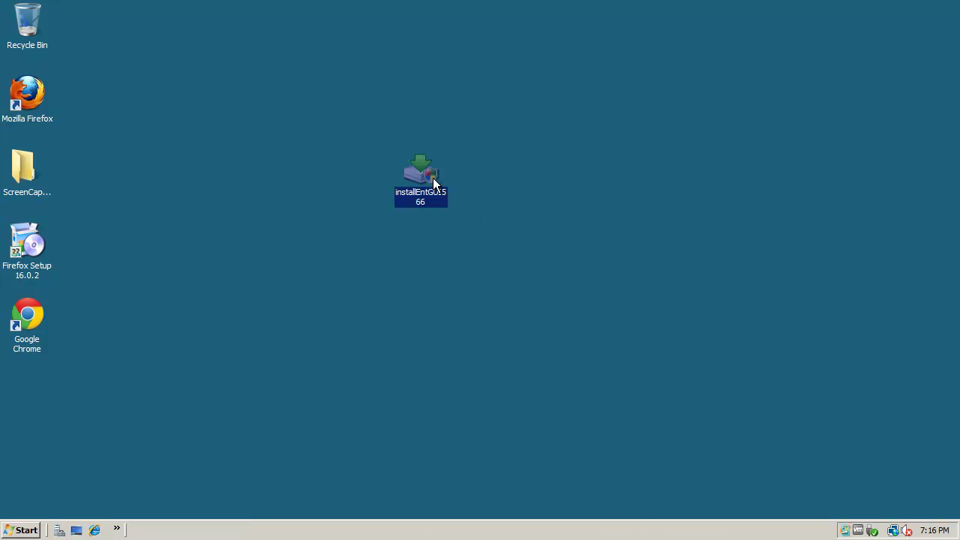
# Run installEntGUI566, accept the license, and keep Enterprise Edition (Single Tenant) and All-in-one Installation.
pyautogui.doubleClick(420, 177)
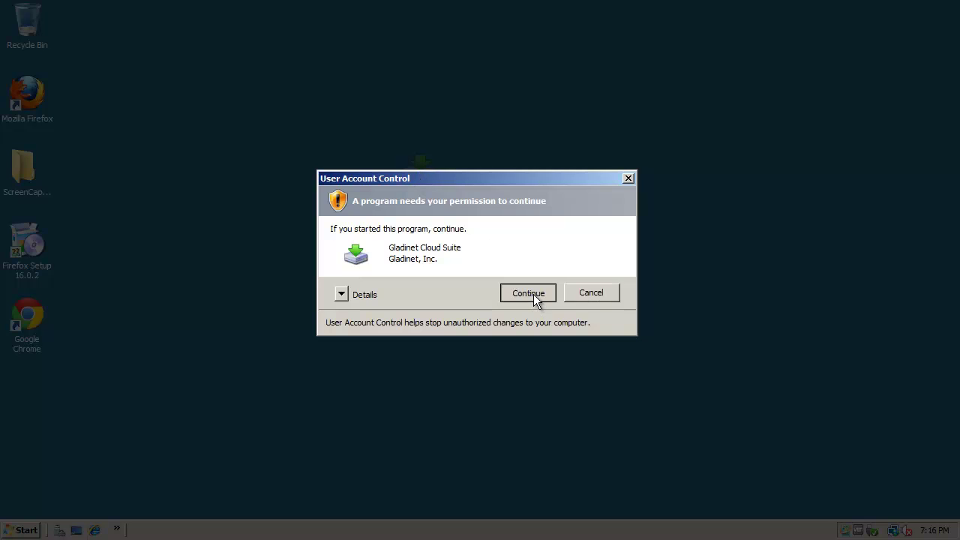
pyautogui.click(528, 294)
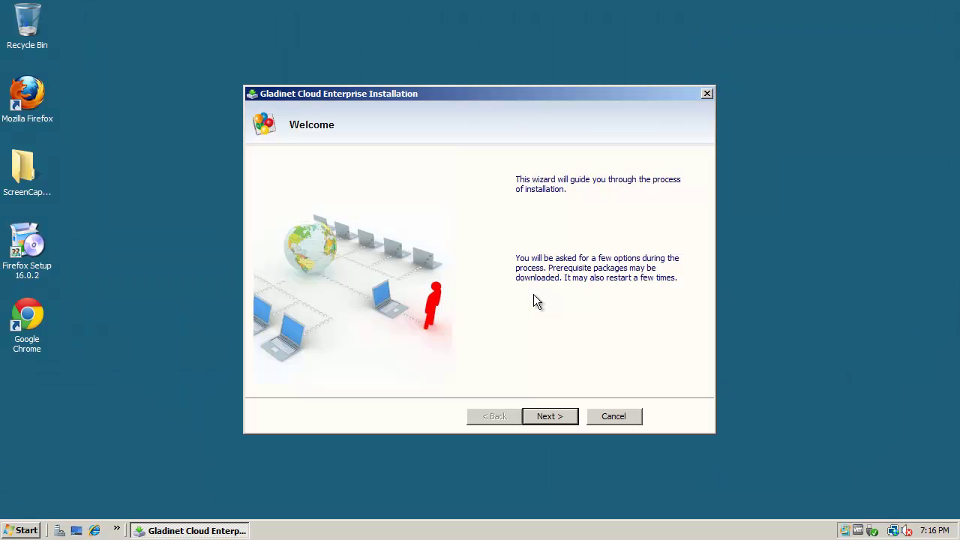
pyautogui.click(554, 420)
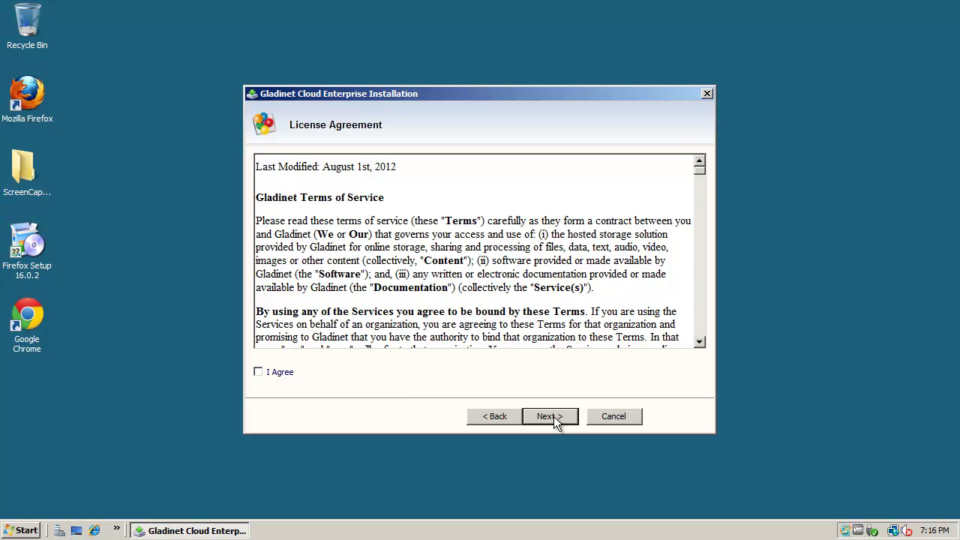
pyautogui.click(260, 372)
pyautogui.click(567, 423)
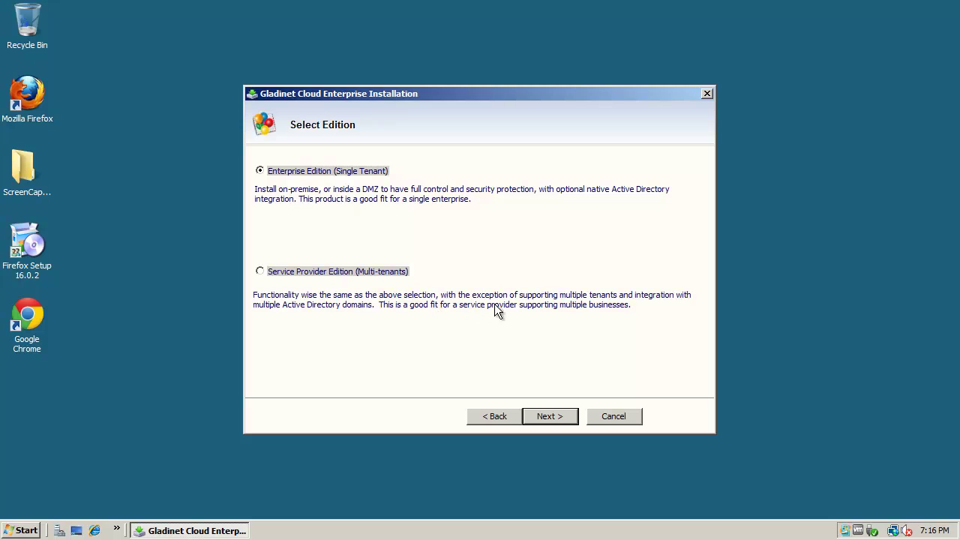
pyautogui.click(557, 422)
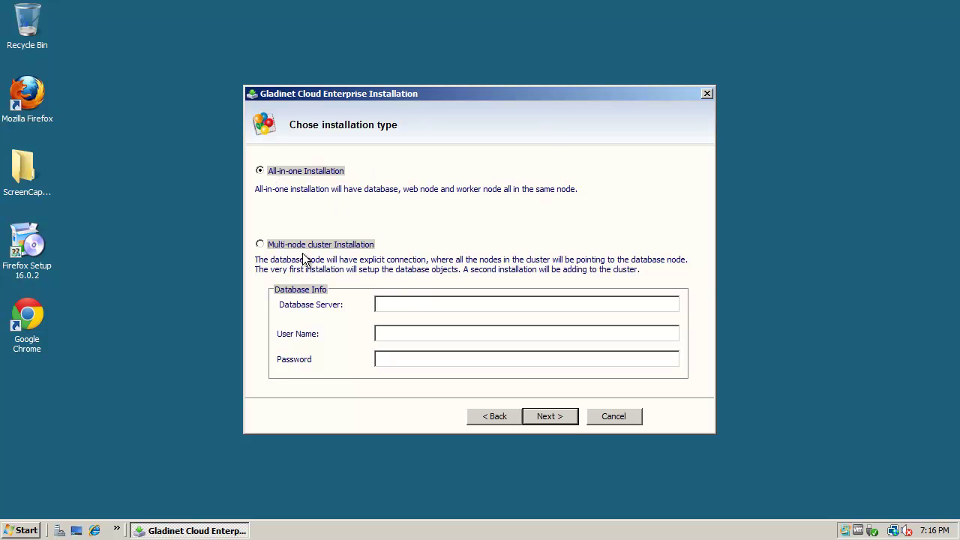
pyautogui.click(558, 421)
# Start the installation and let every task complete until the reboot prompt appears.
pyautogui.click(550, 416)
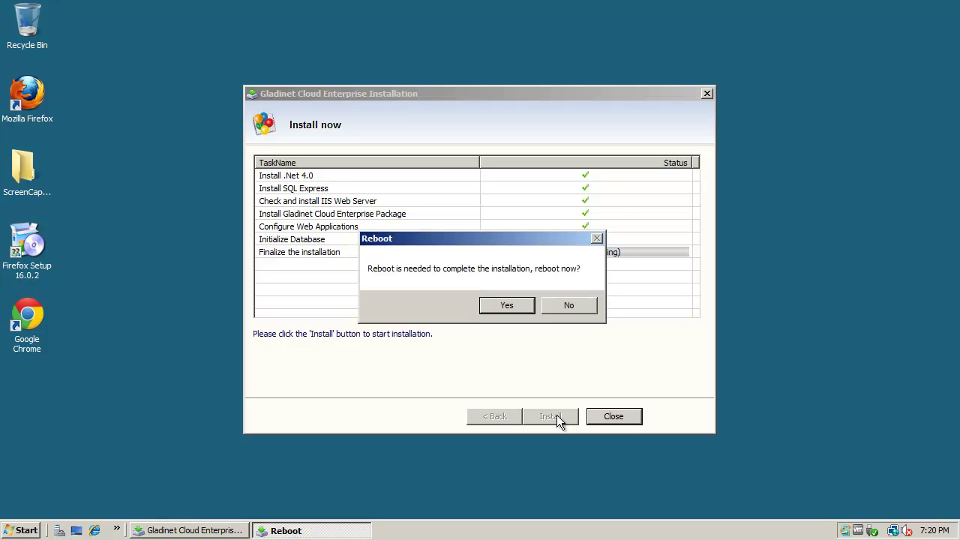
# Confirm the reboot, then send Ctrl+Alt+Del and log back on with the user account.
pyautogui.click(519, 303)
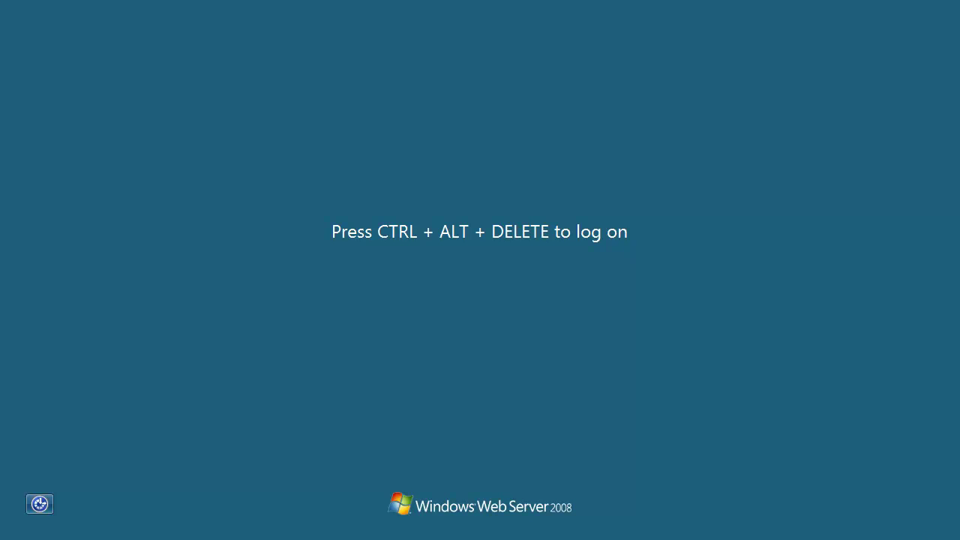
pyautogui.click(135, 21)
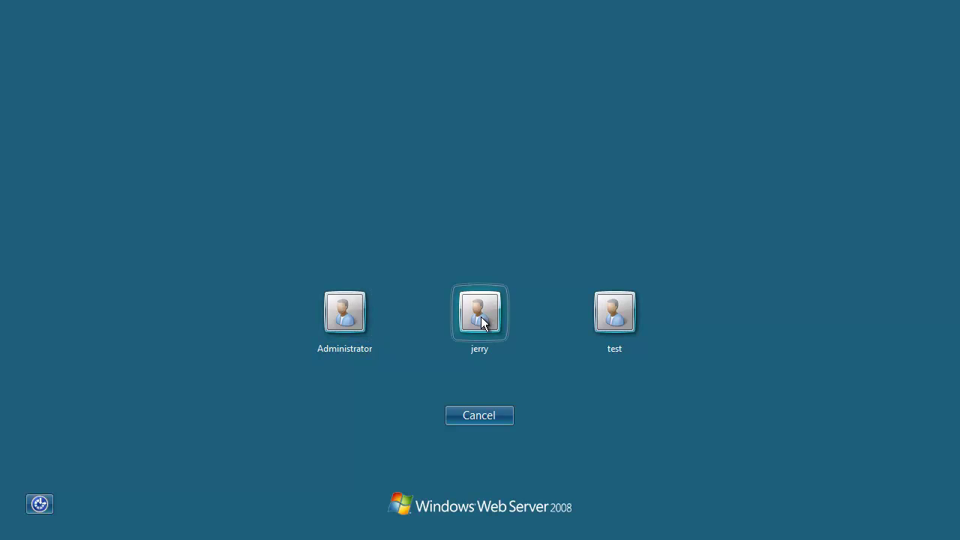
pyautogui.click(483, 318)
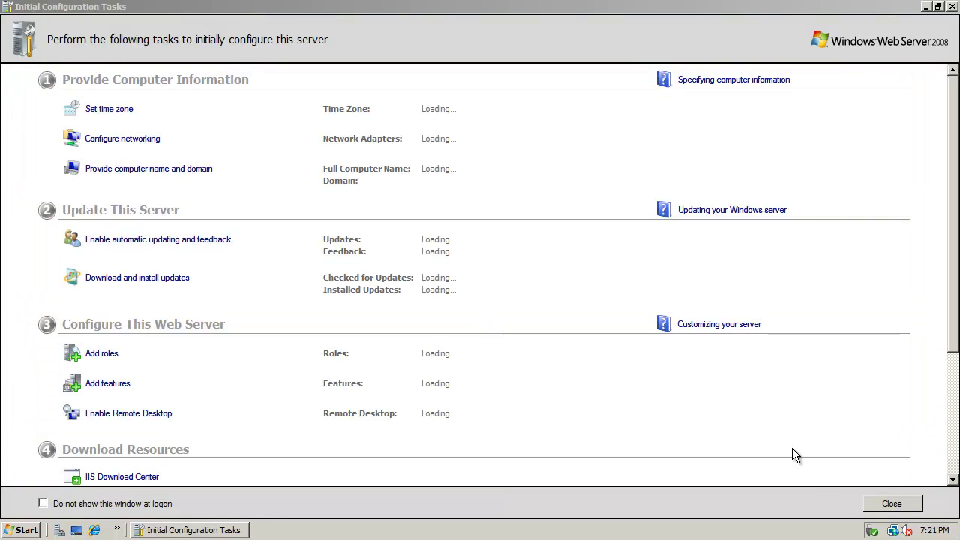
# Close the Initial Configuration Tasks window and the Server Manager window.
pyautogui.click(887, 507)
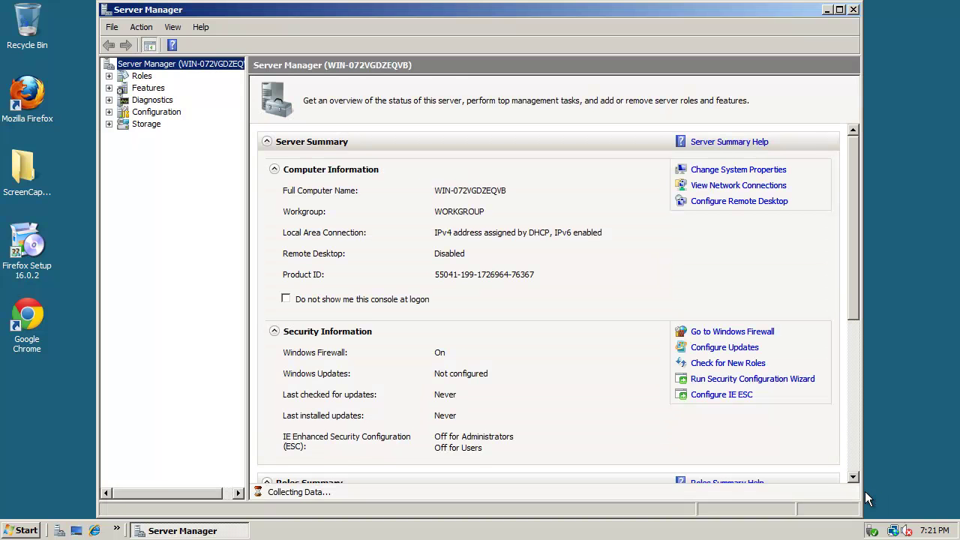
pyautogui.click(853, 10)
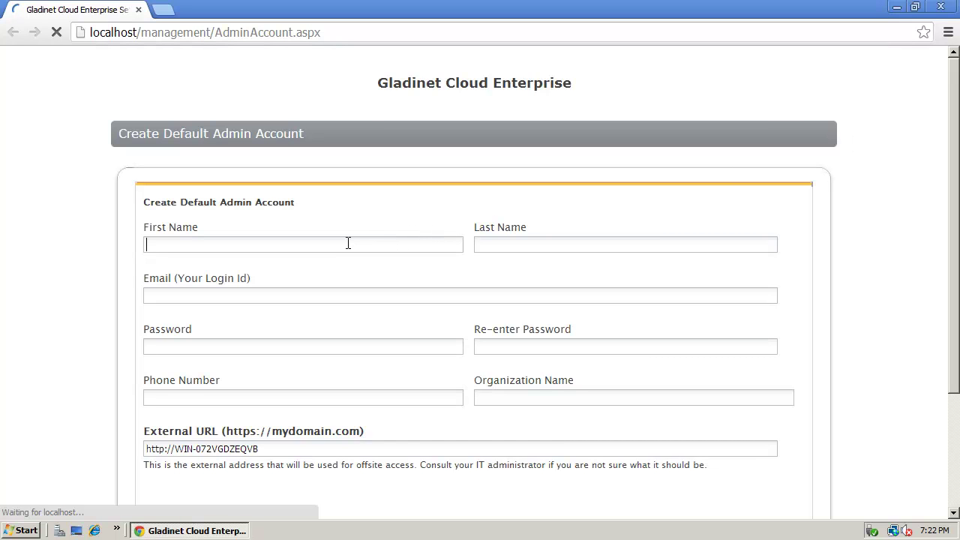
# Enter the admin's first and last name and the login e-mail address.
pyautogui.press('Tab')
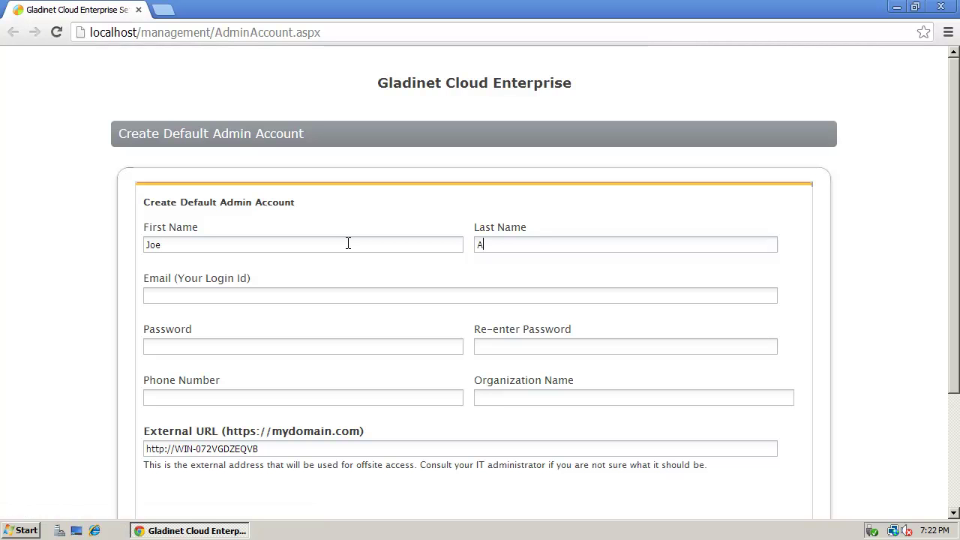
pyautogui.press('Tab')
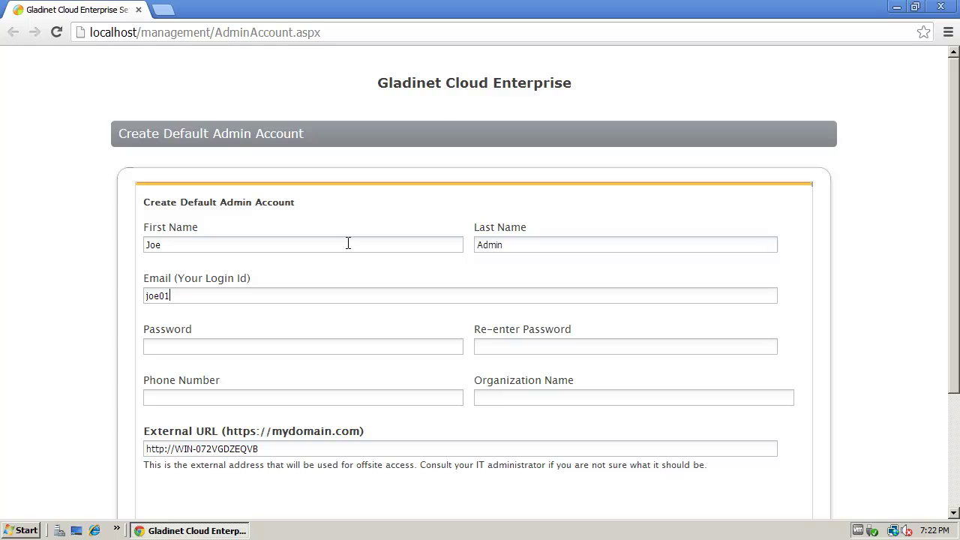
pyautogui.press('Tab')
# Enter and confirm the account password, set organization acme, and accept the terms of service.
pyautogui.write('••')
pyautogui.click(521, 344)
pyautogui.write('••123')
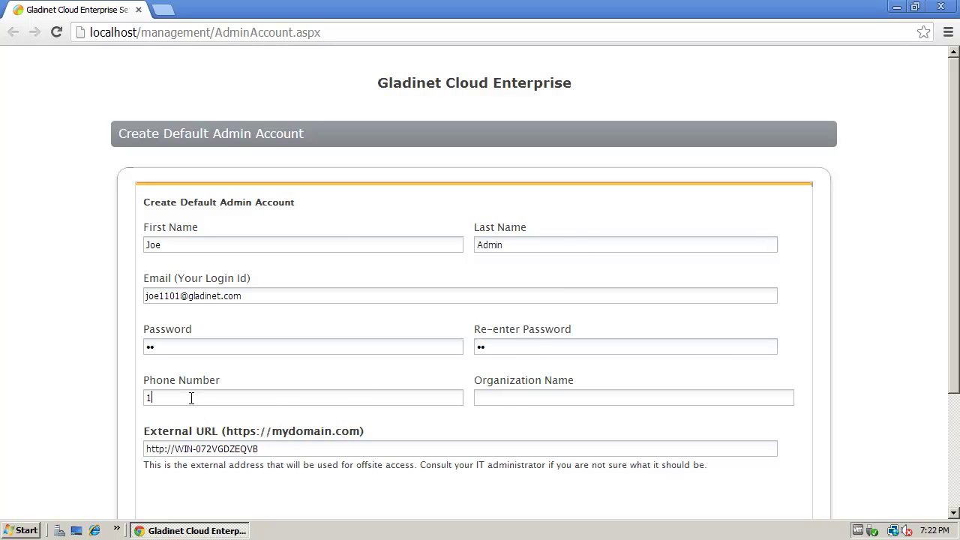
pyautogui.click(516, 397)
pyautogui.write('acme')
pyautogui.moveTo(950, 249); pyautogui.dragTo(953, 325)
pyautogui.click(299, 415)
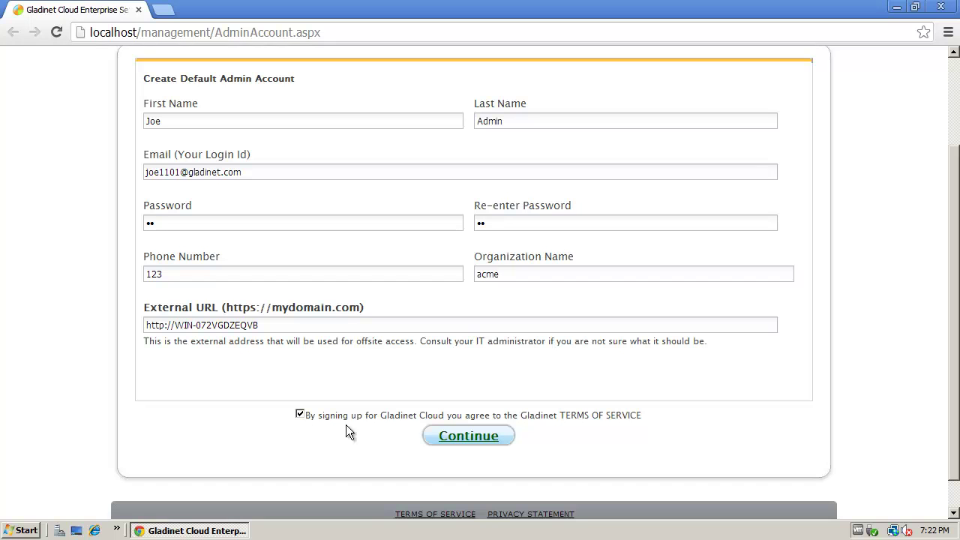
# Create the admin account, keep the Default User Manager, and open a Command Prompt.
pyautogui.click(473, 443)
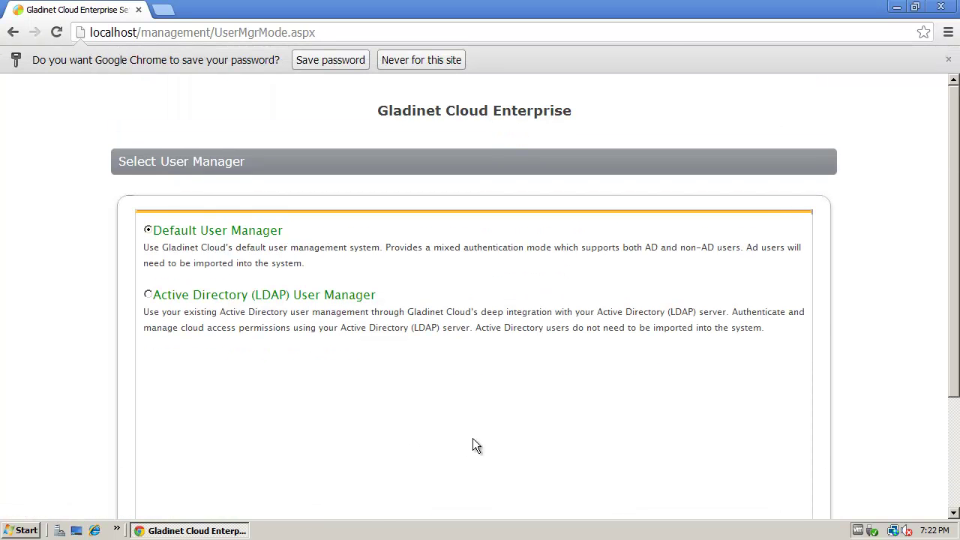
pyautogui.scroll(-3, 538, 388)
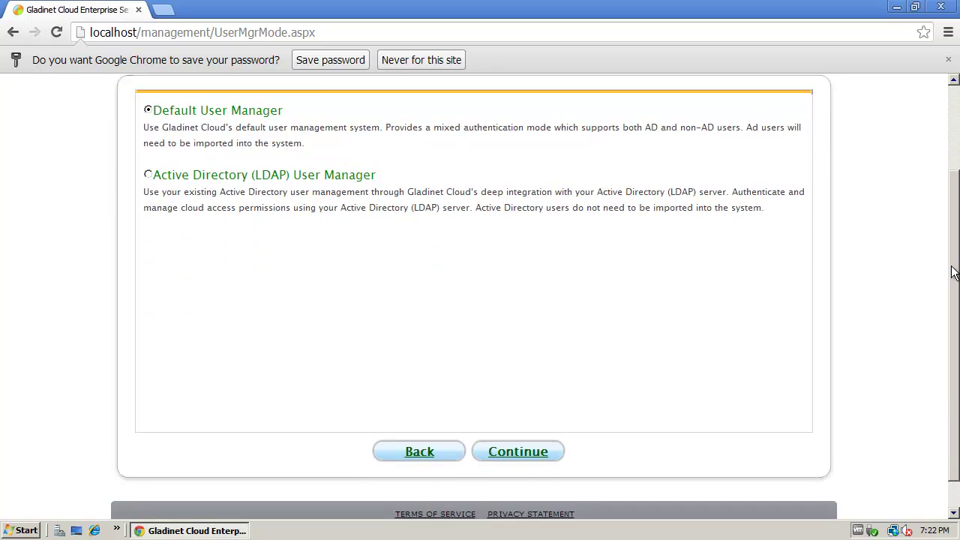
pyautogui.click(517, 437)
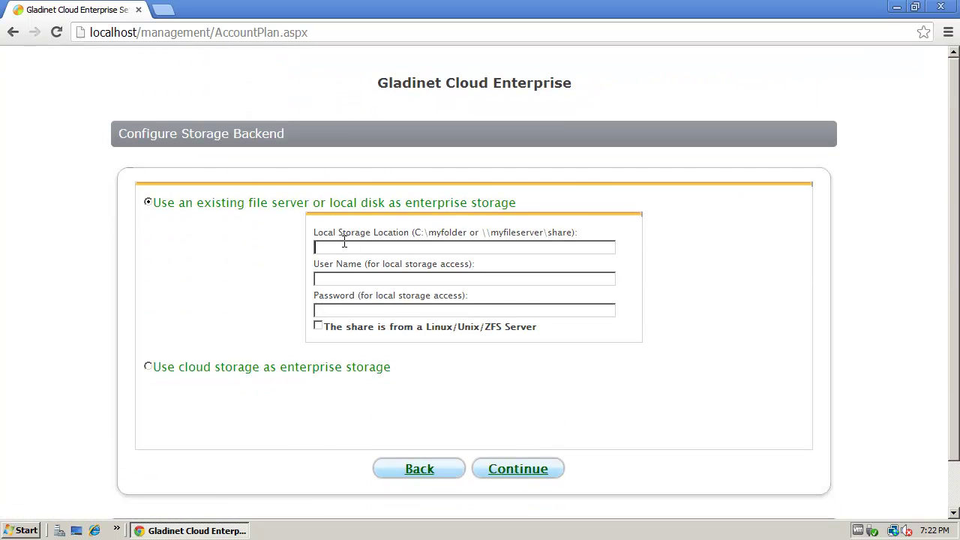
pyautogui.click(21, 531)
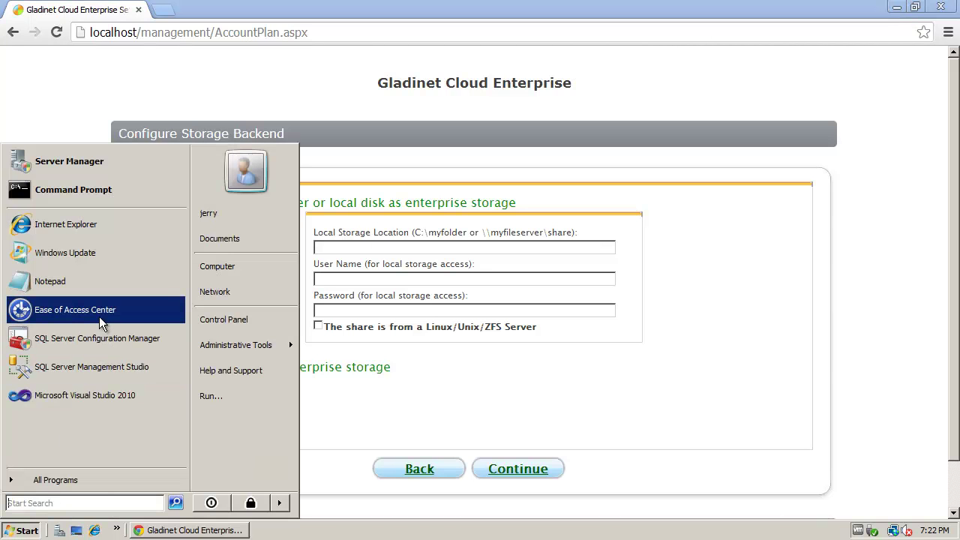
pyautogui.click(84, 197)
# Create the folder C:\myfolder from the command line, then minimize the Command Prompt.
pyautogui.write('cd \\')
pyautogui.press('Return')
pyautogui.write('mkdir mk')
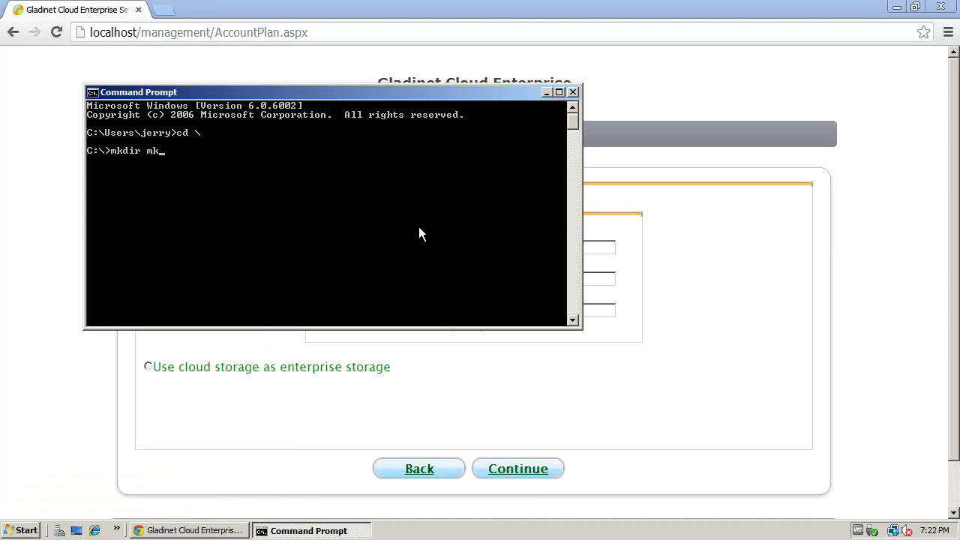
pyautogui.press('BackSpace')
pyautogui.write('yfolder')
pyautogui.press('Return')
pyautogui.click(547, 93)
# Set local storage location c:\myfolder with user name test and a password, and submit.
pyautogui.click(372, 253)
pyautogui.write('c:\\')
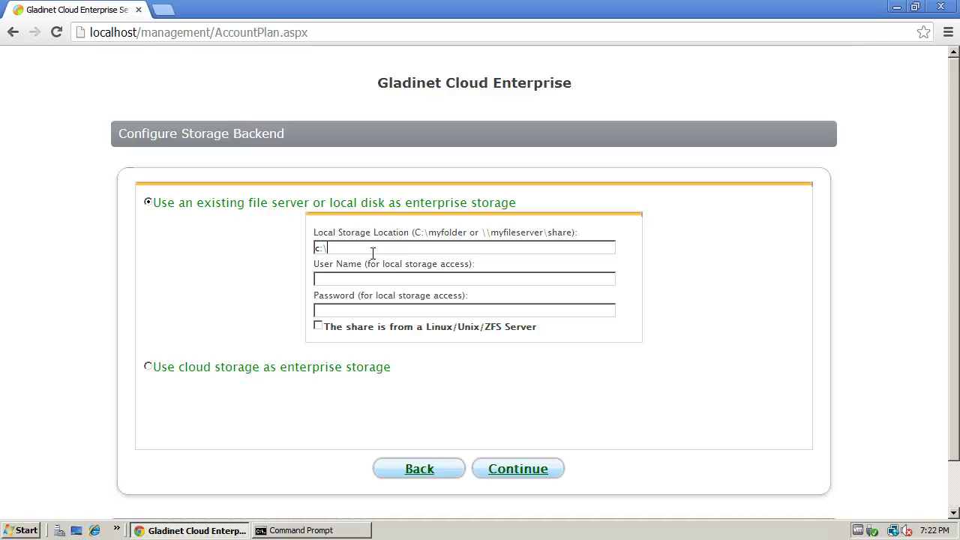
pyautogui.write('myfolder')
pyautogui.press('Tab')
pyautogui.write('test')
pyautogui.press('Tab')
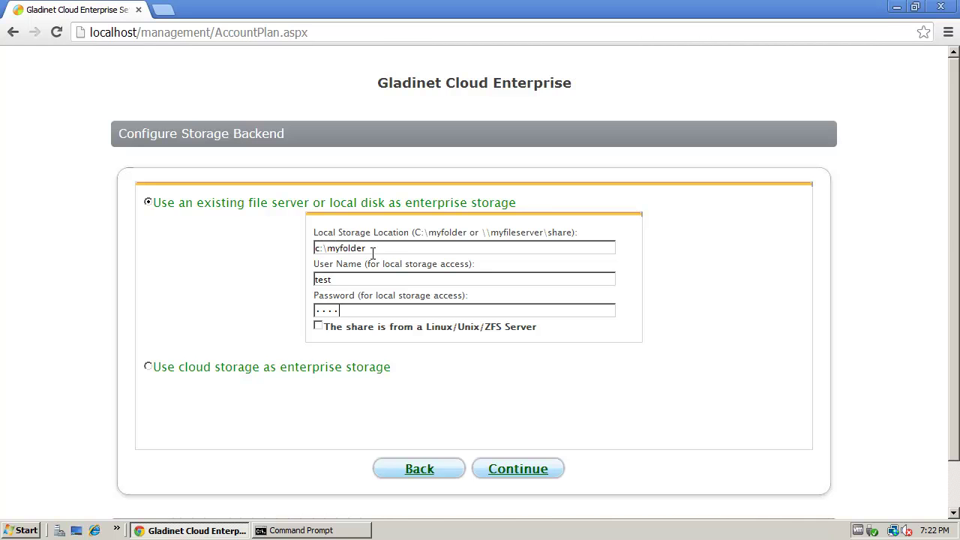
pyautogui.click(517, 471)
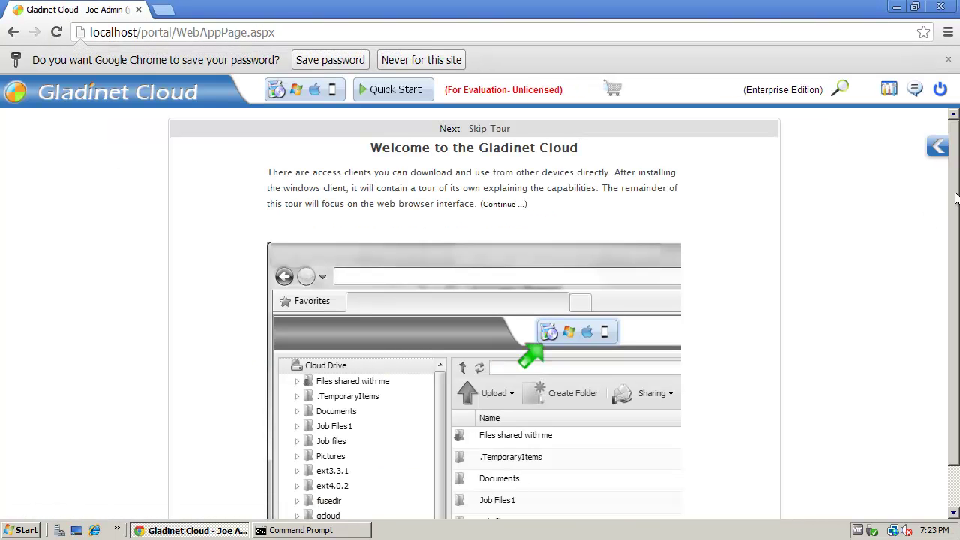
# Advance the welcome tour through Web Interface and Manage Team Users to Team Folders.
pyautogui.moveTo(954, 203); pyautogui.dragTo(945, 322)
pyautogui.click(611, 494)
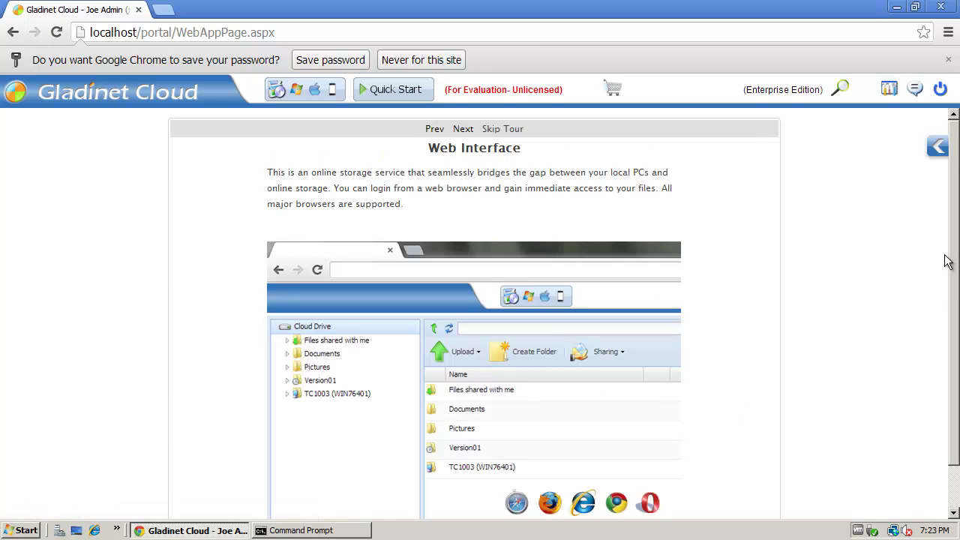
pyautogui.scroll(-1, 949, 270)
pyautogui.click(611, 494)
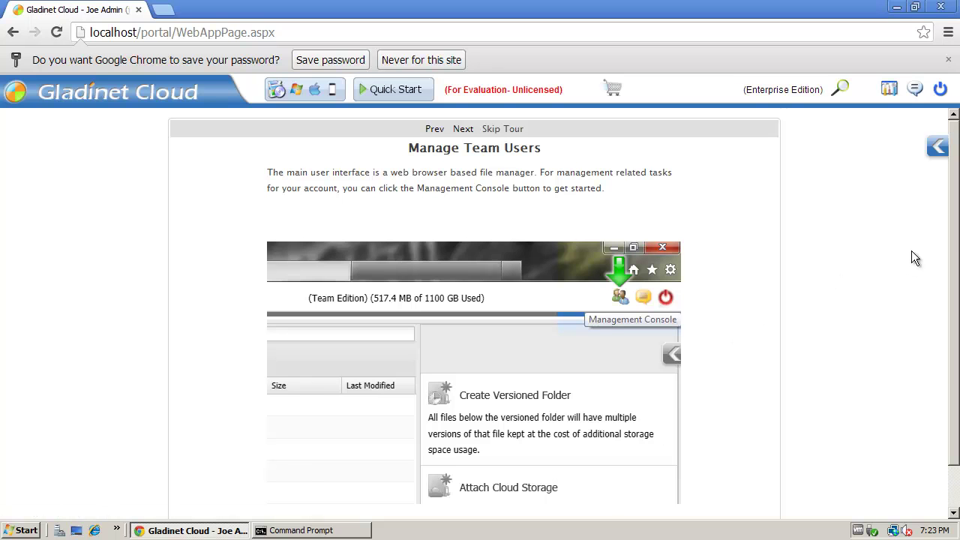
pyautogui.scroll(-1, 953, 235)
pyautogui.scroll(-1, 953, 235)
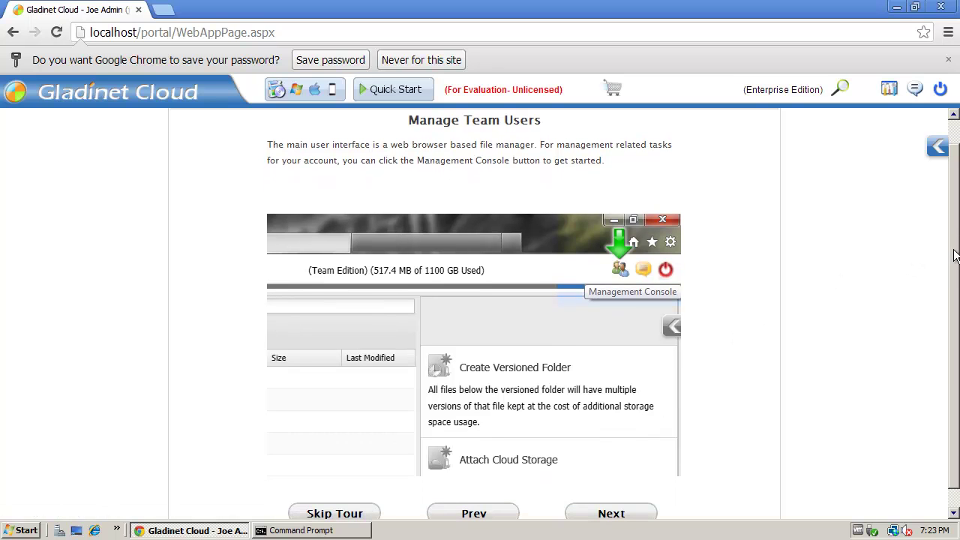
pyautogui.click(612, 500)
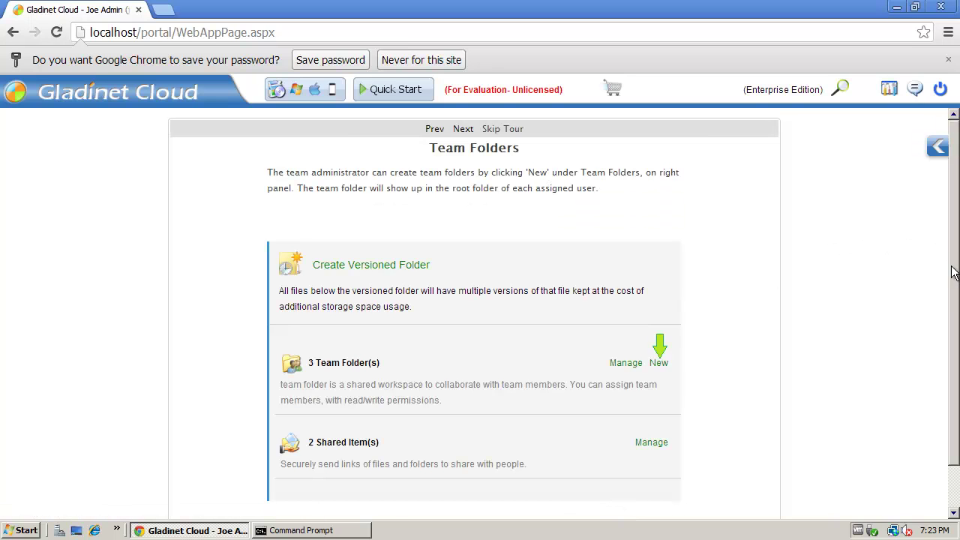
# Continue through Share Folders and Files and Install Windows Client, then finish the tour.
pyautogui.scroll(-1, 949, 258)
pyautogui.click(593, 498)
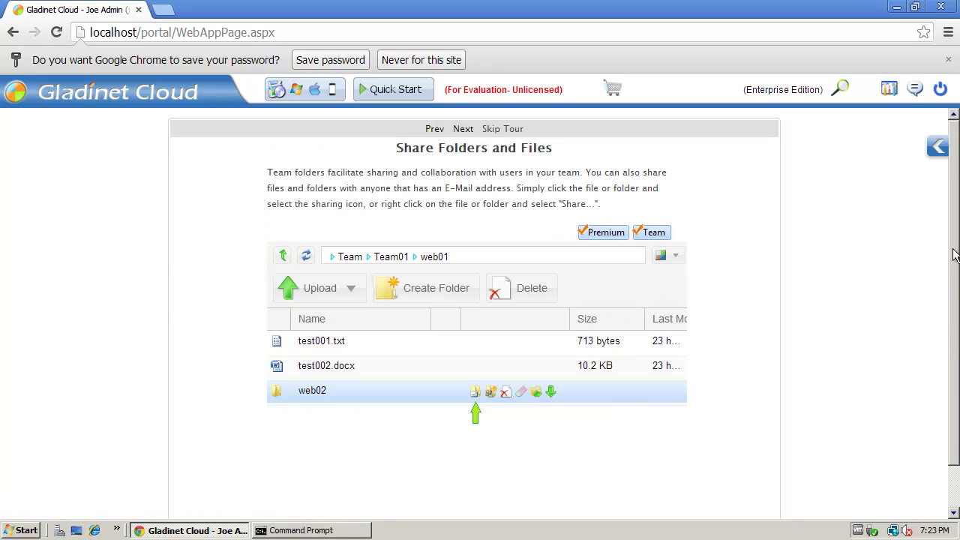
pyautogui.scroll(-1, 953, 256)
pyautogui.click(595, 492)
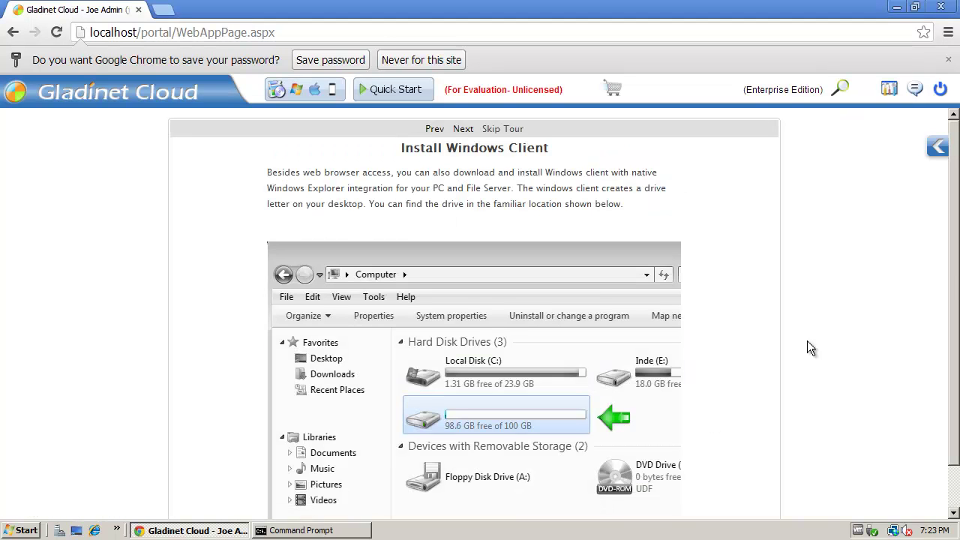
pyautogui.scroll(-1, 946, 270)
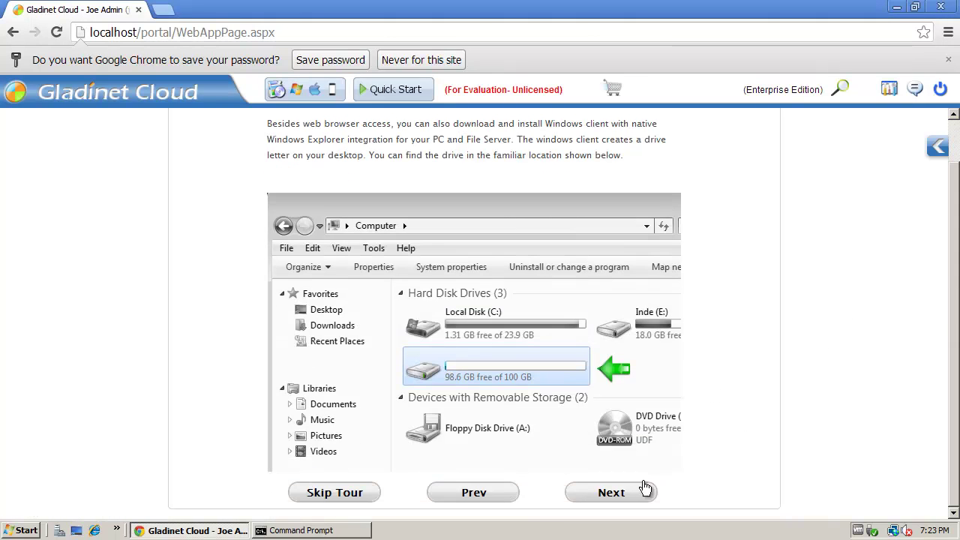
pyautogui.click(611, 493)
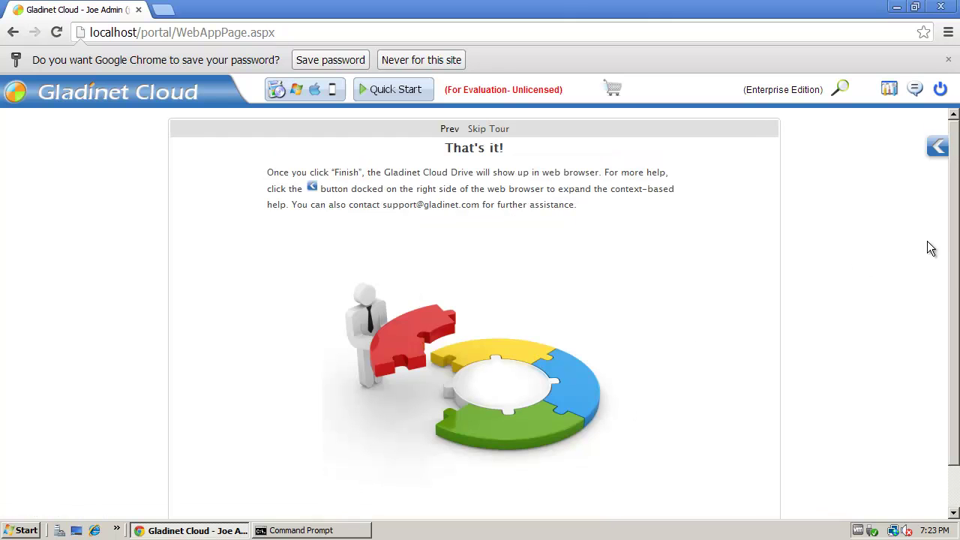
pyautogui.scroll(-1, 950, 238)
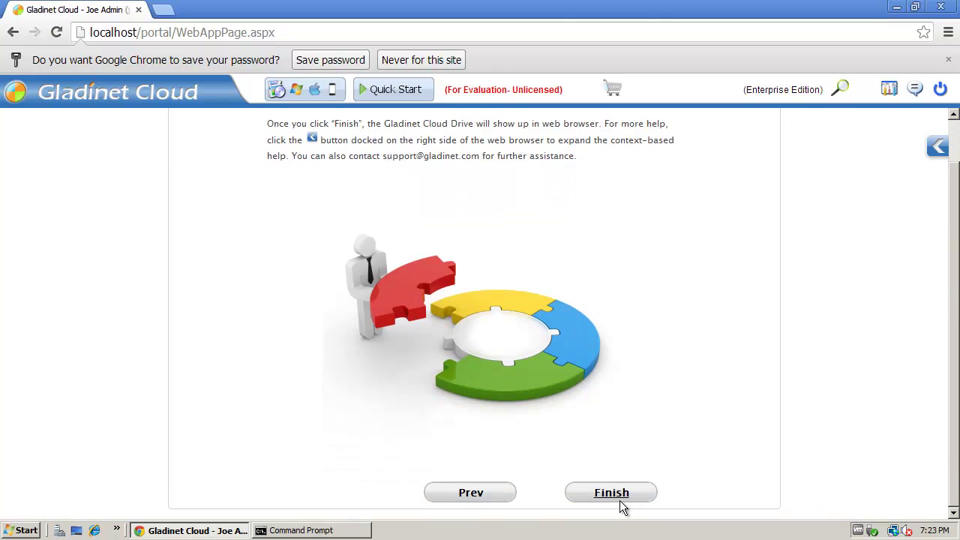
pyautogui.click(612, 494)
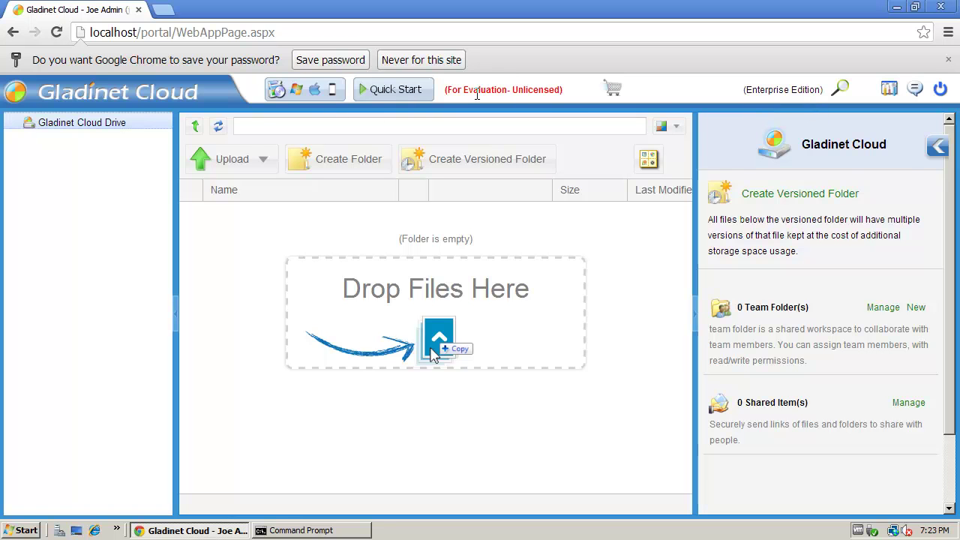
pyautogui.moveTo(478, 89); pyautogui.dragTo(525, 96)
pyautogui.click(573, 96)
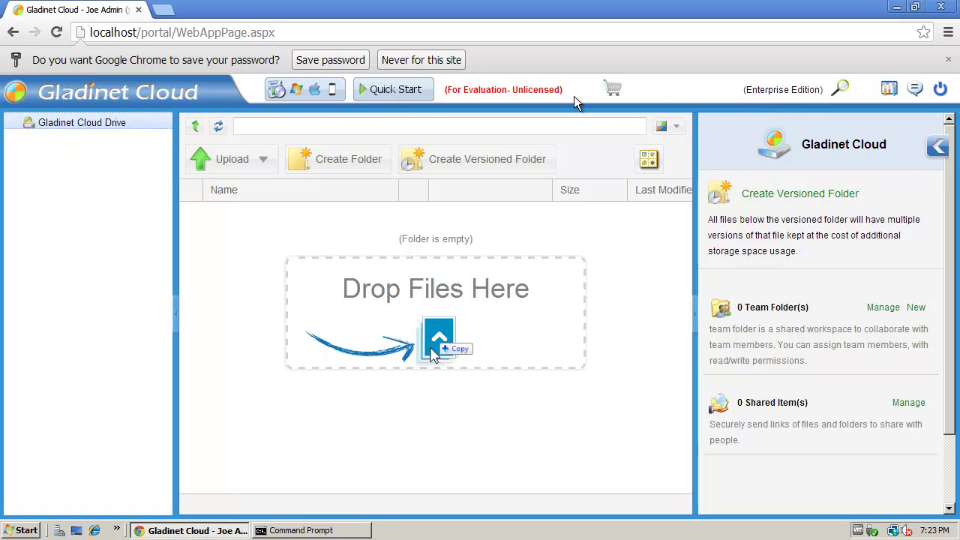
pyautogui.click(305, 100)
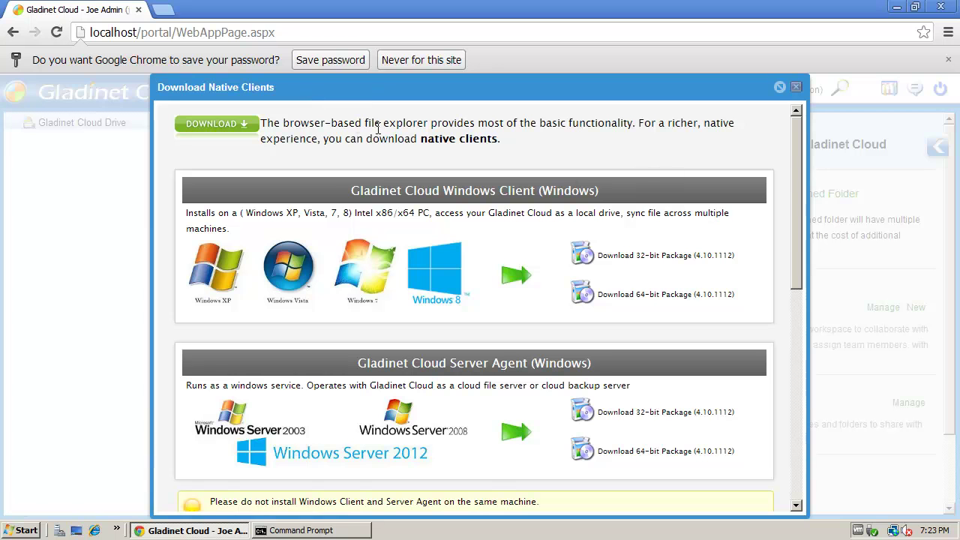
pyautogui.moveTo(799, 150); pyautogui.dragTo(788, 322)
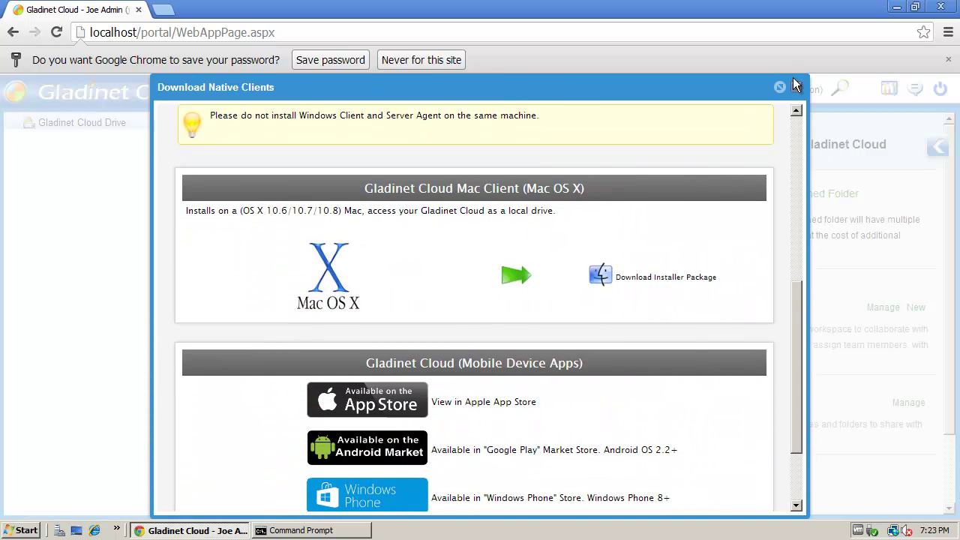
pyautogui.click(796, 87)
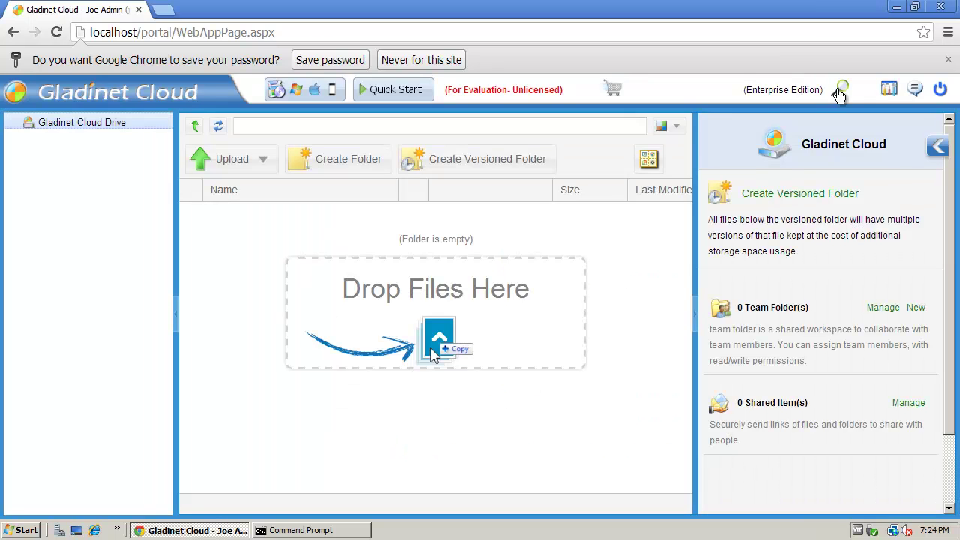
# Open Tenant Administrators in the management console and scroll to the empty Delegated Administrators list.
pyautogui.click(886, 92)
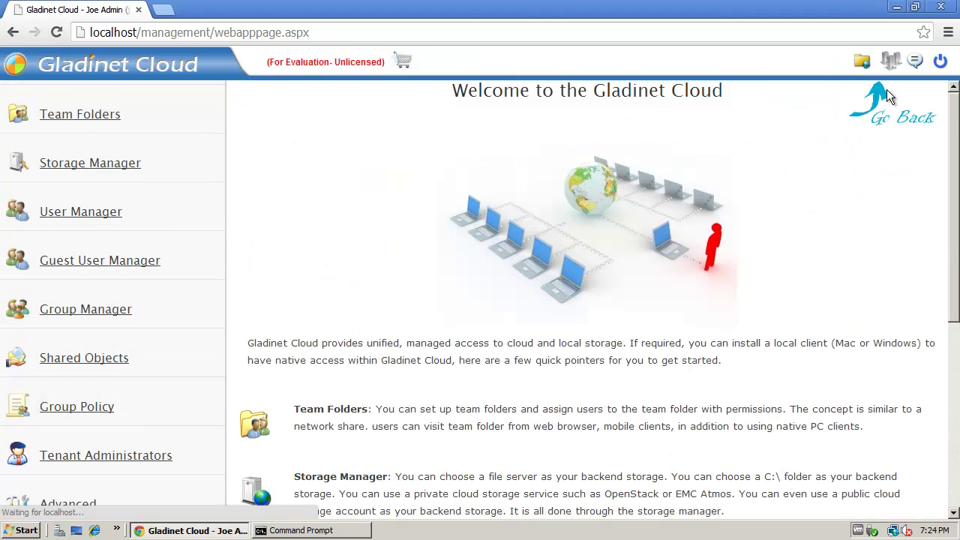
pyautogui.click(124, 464)
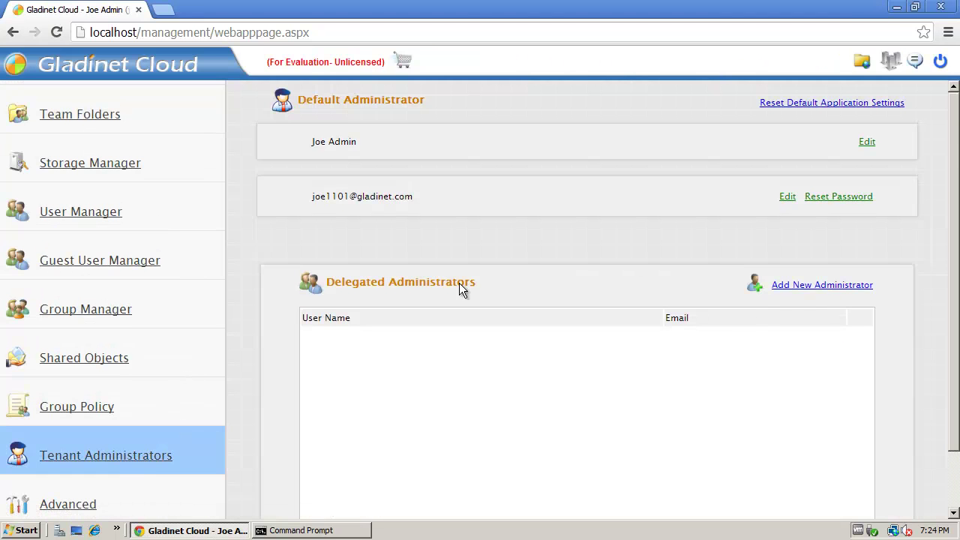
pyautogui.moveTo(956, 142); pyautogui.dragTo(953, 241)
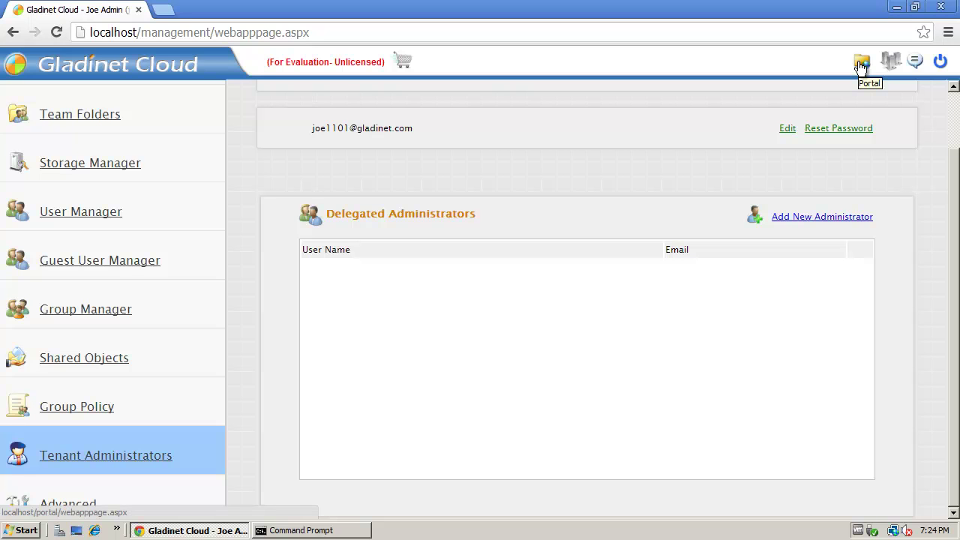
# Leave the management console and load the Gladinet Cloud Drive file portal page.
pyautogui.click(861, 64)
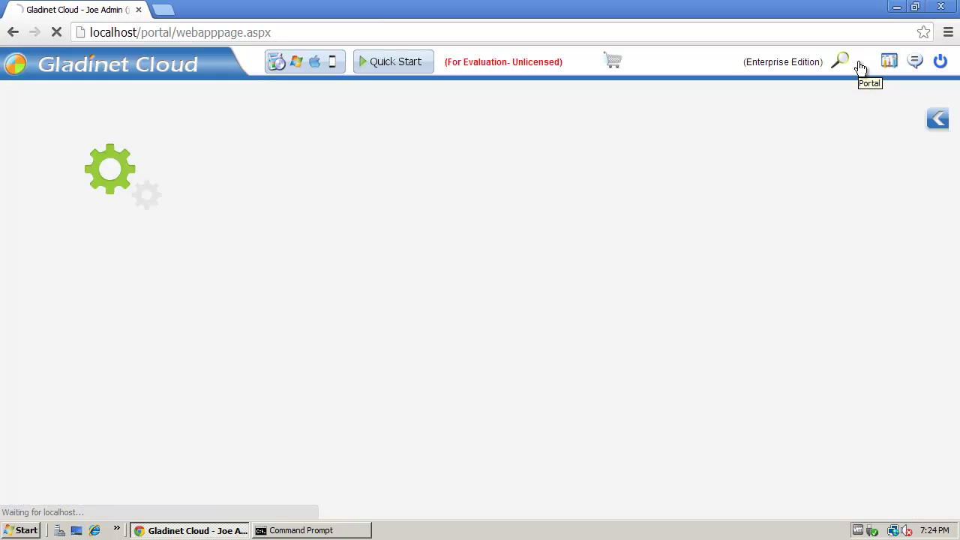